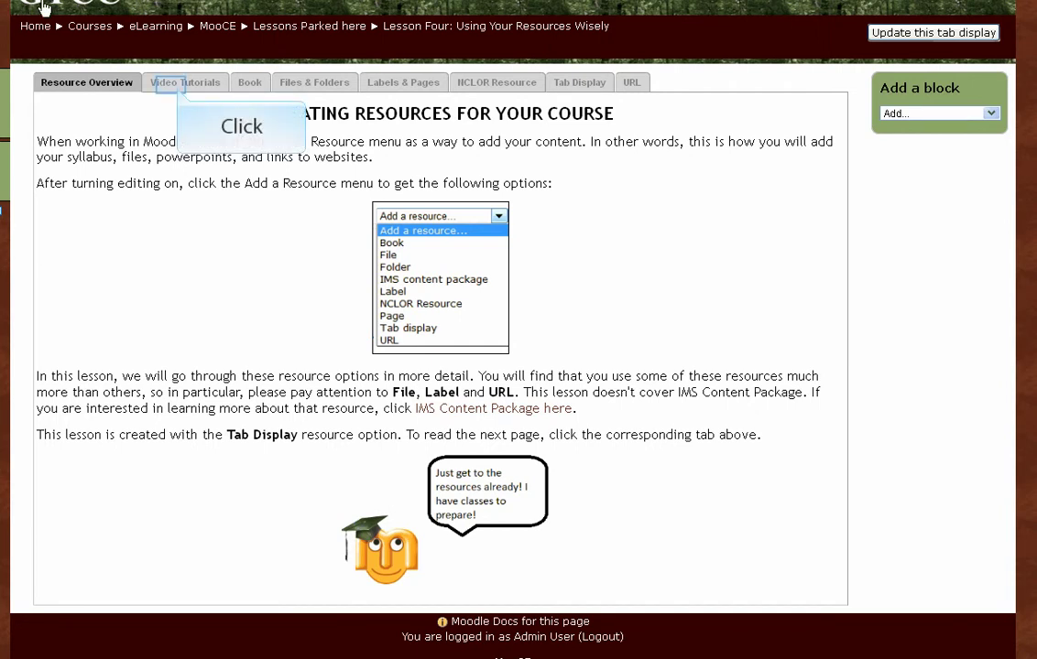
- Browse the lesson's sections from Video Tutorials through to the Tab Display instructions
click(174, 92)
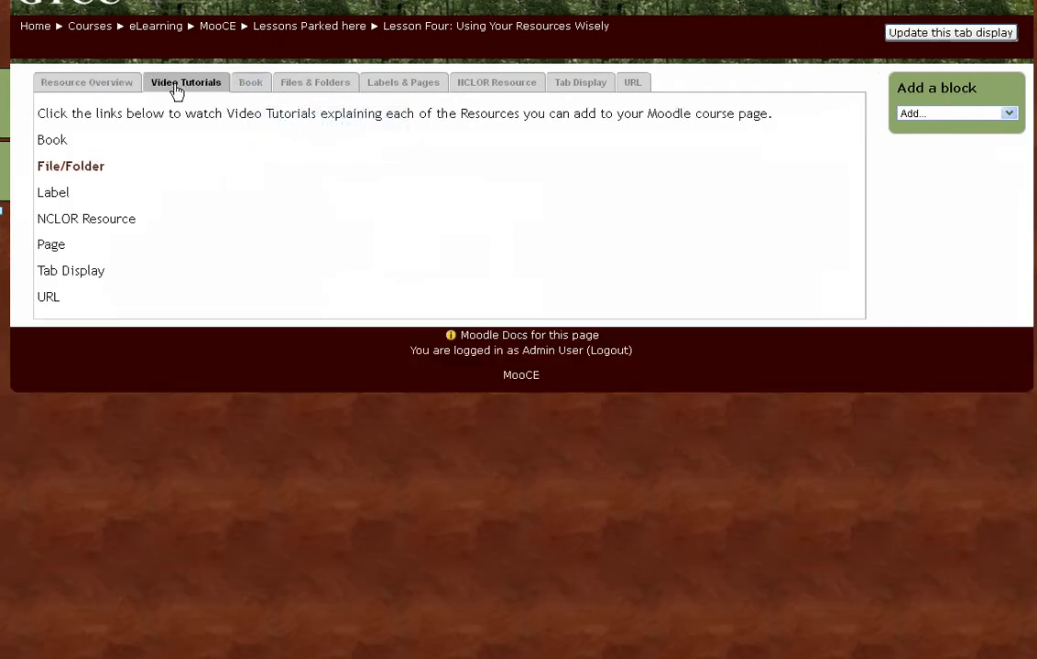
click(252, 84)
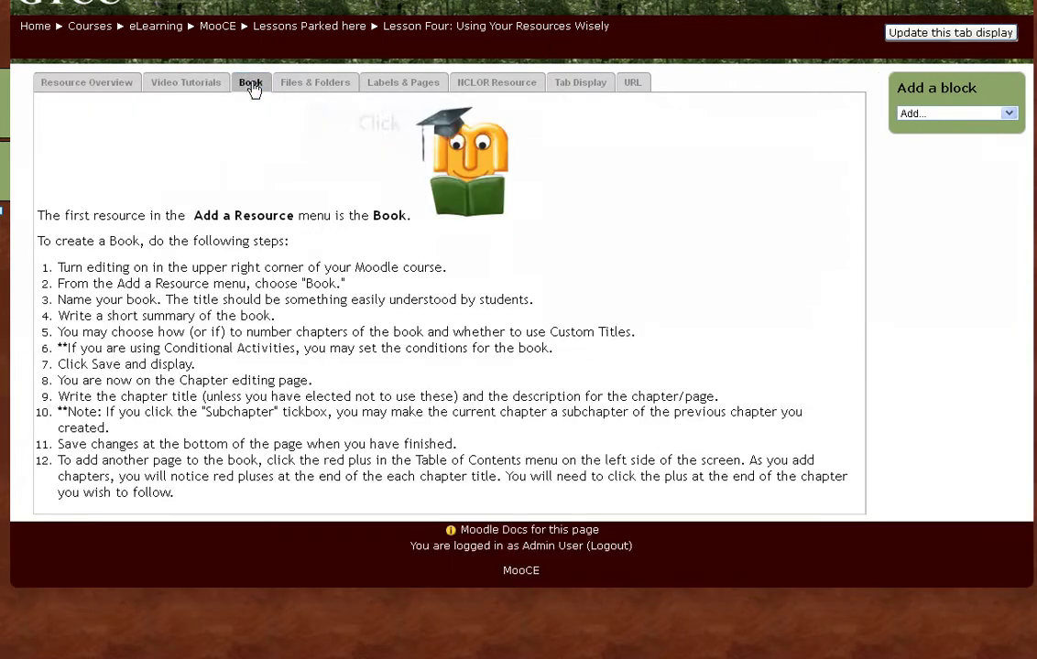
click(316, 84)
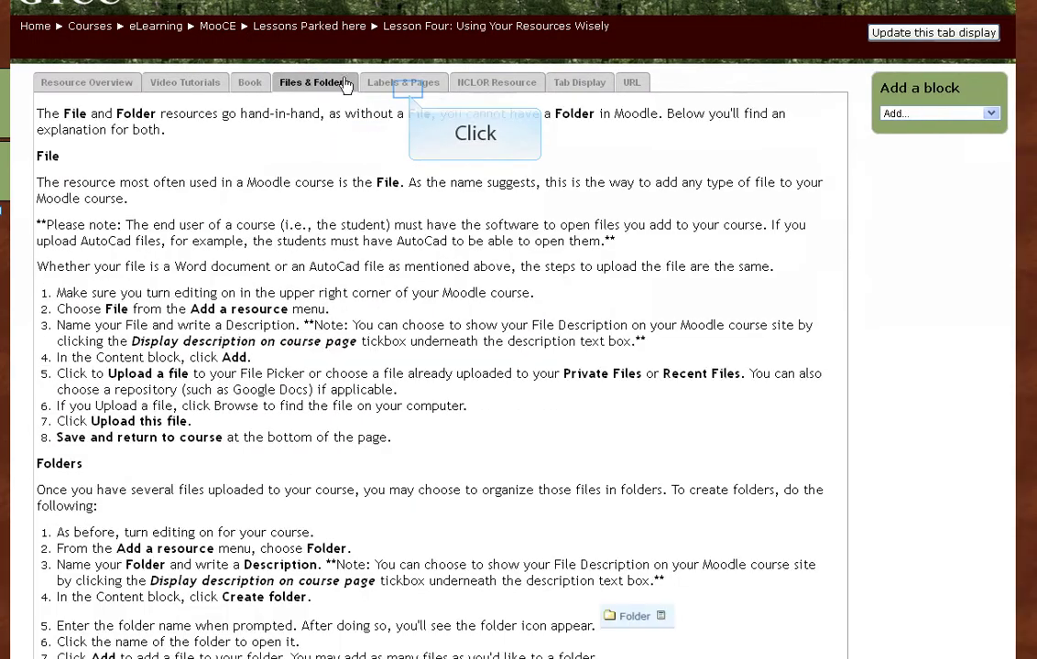
click(407, 89)
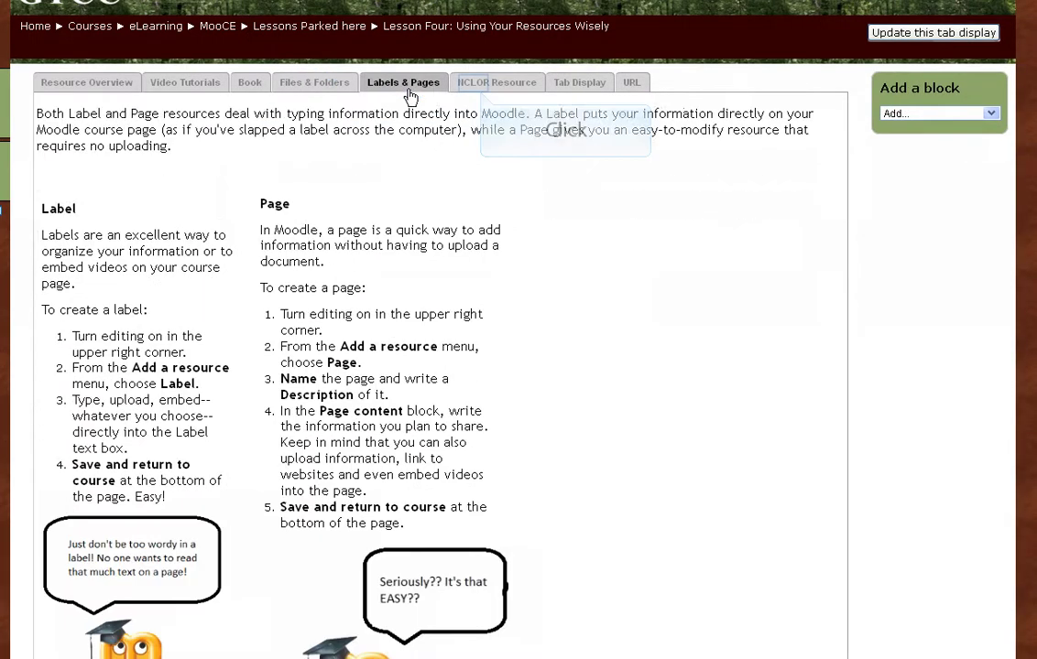
click(469, 88)
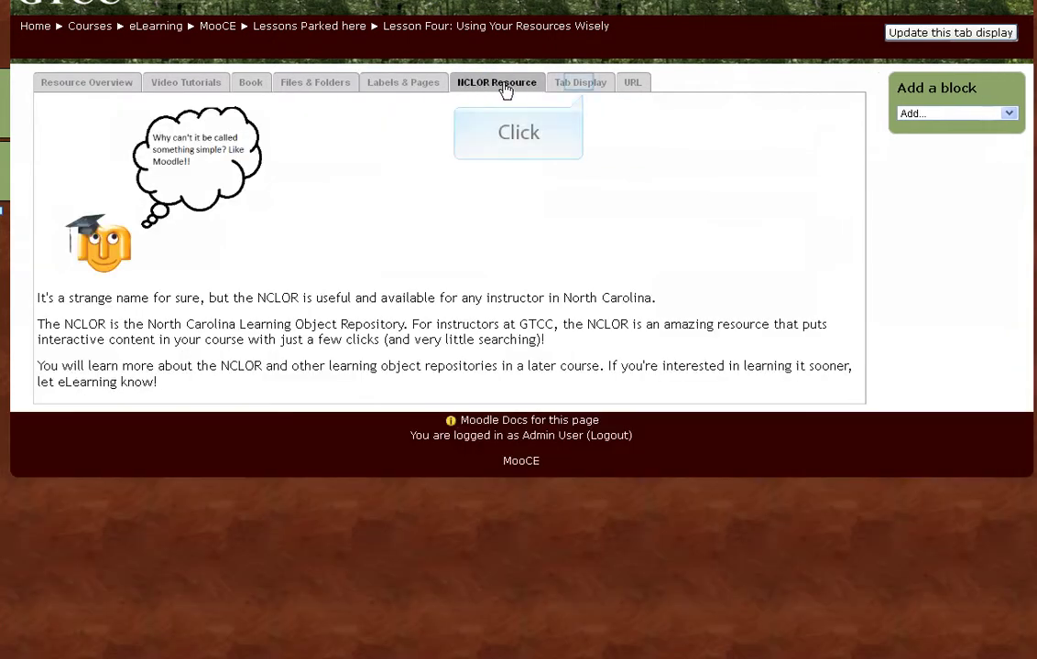
click(581, 86)
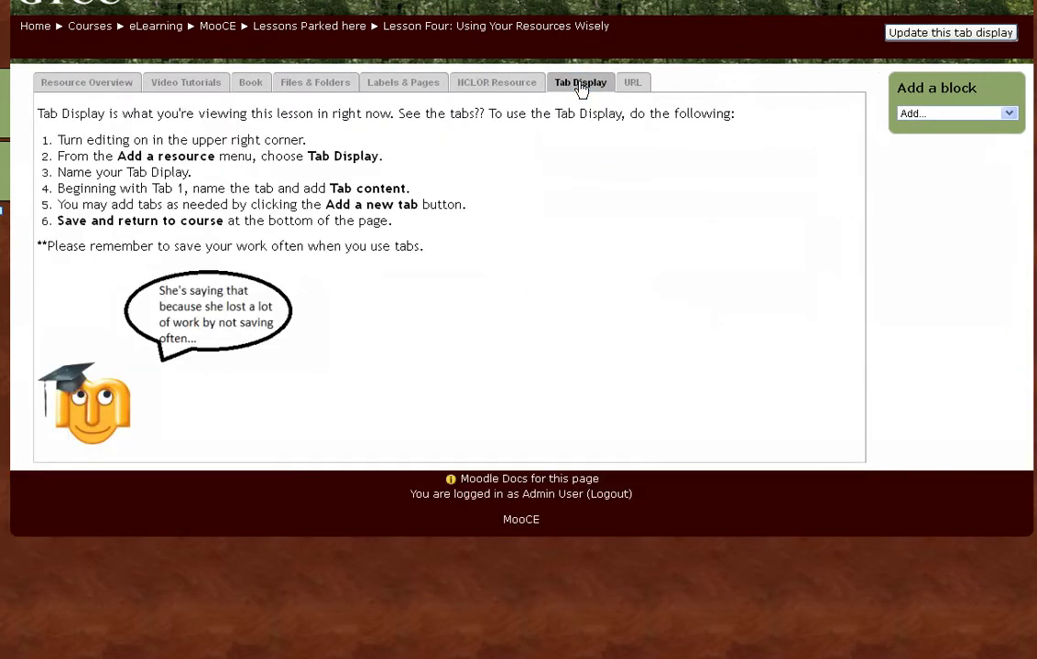
- Turn editing on in the MooCE course and start adding a new Tab display resource
click(224, 30)
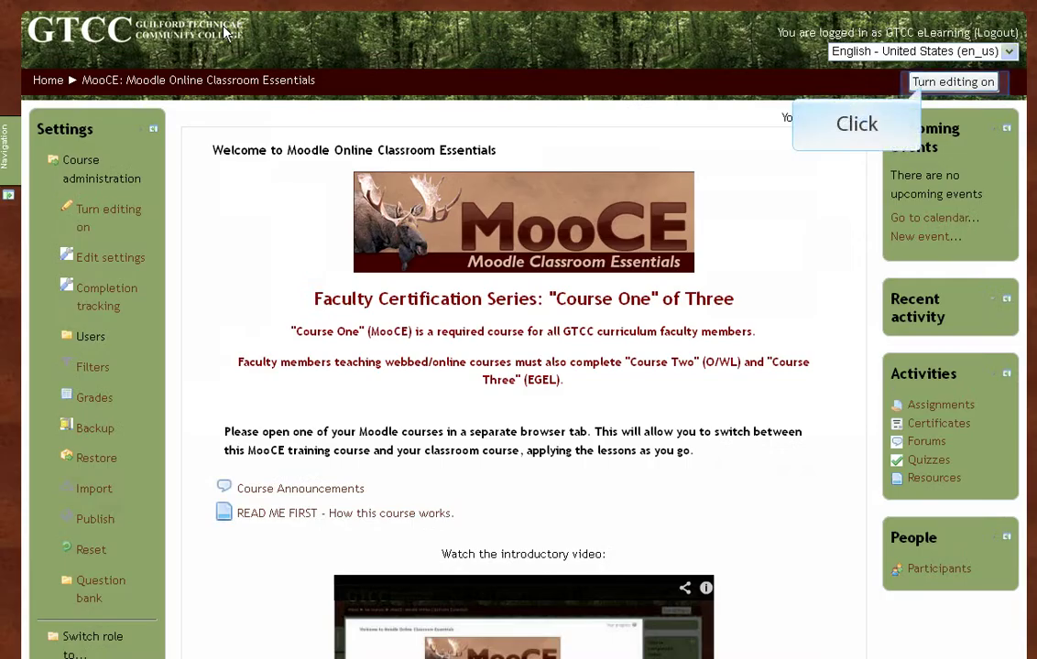
click(953, 81)
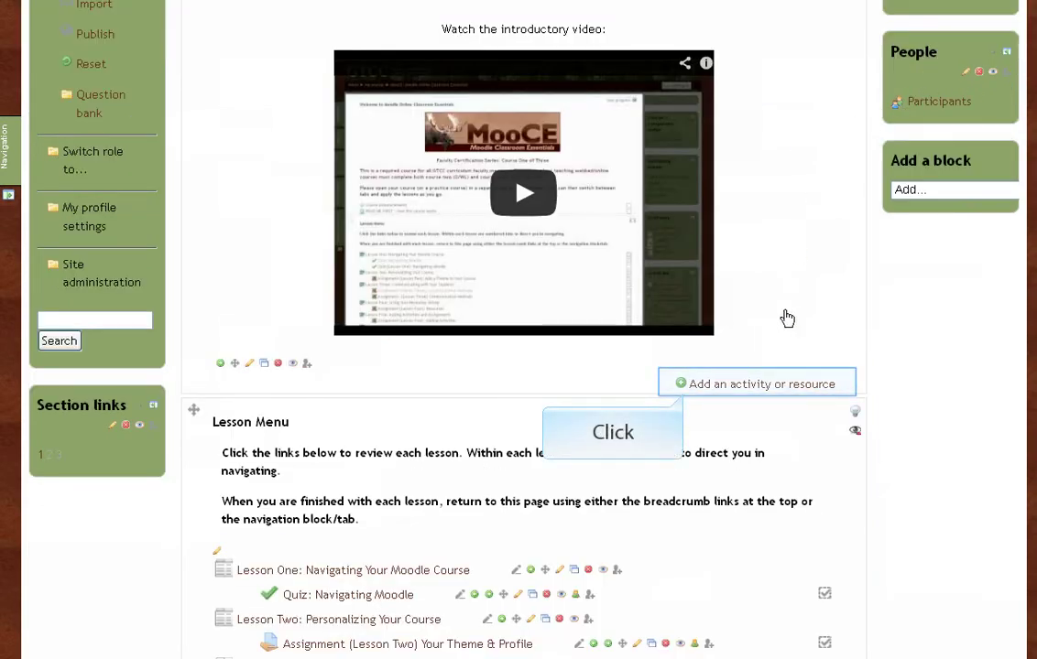
click(782, 392)
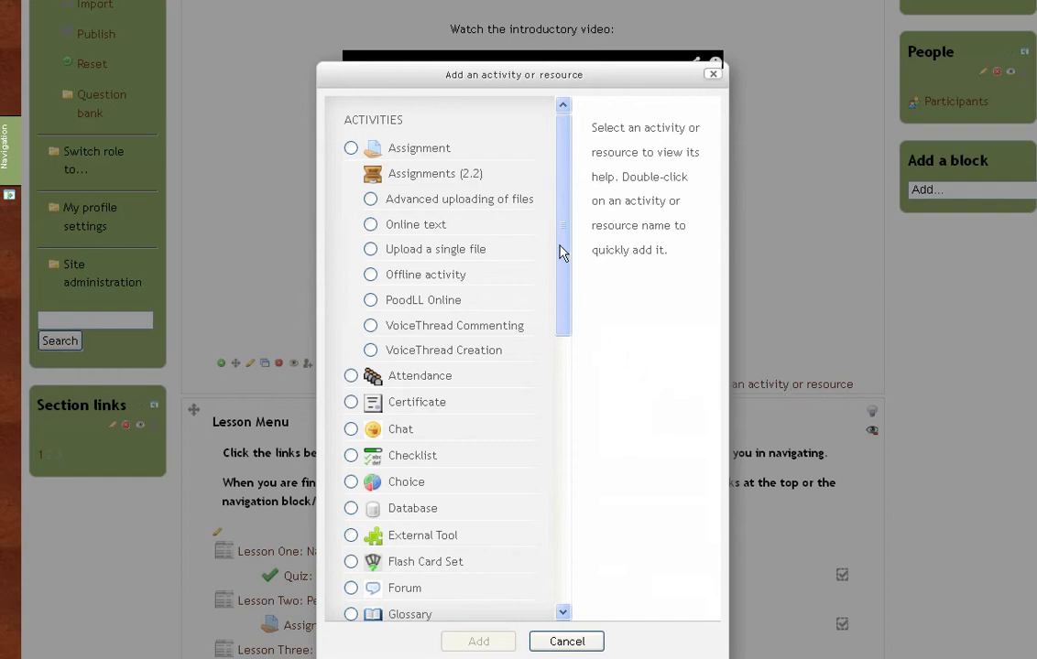
drag(562, 252, 579, 545)
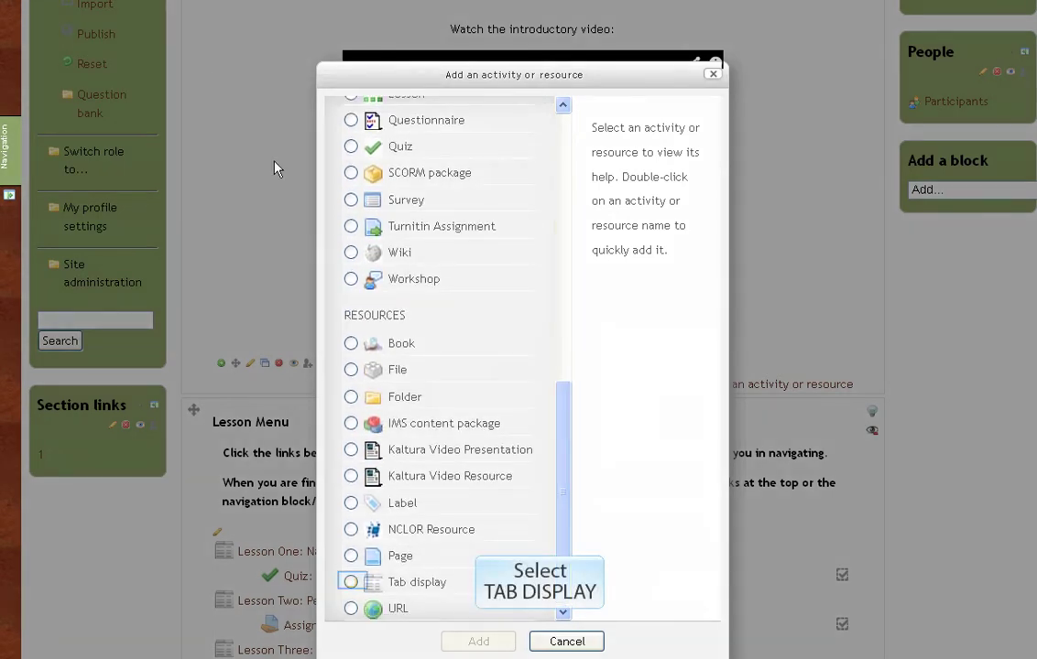
click(350, 583)
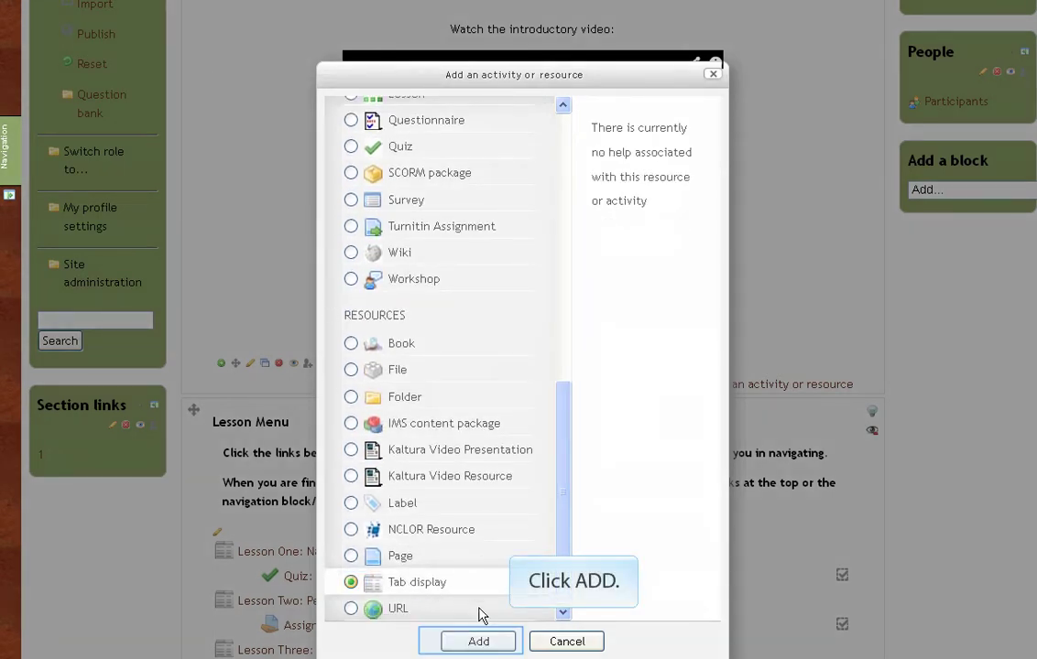
click(491, 643)
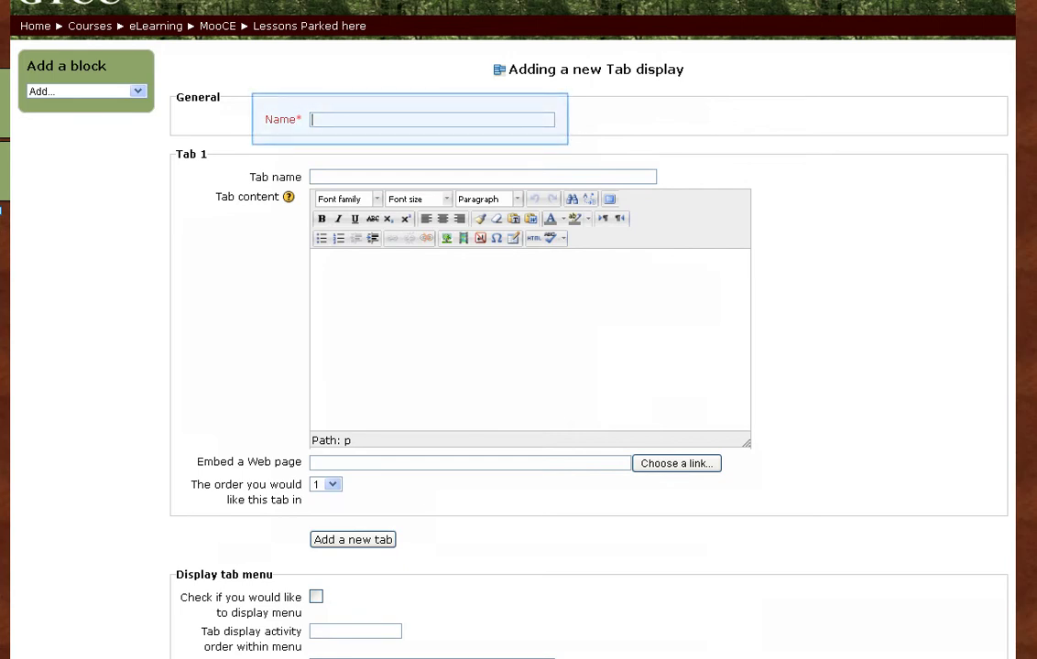
- Name it 'Camping in the Wilderness' with Tab 1 'Choosing a Campsite' and text 'Text, images or web links go here.'
text(Camp)
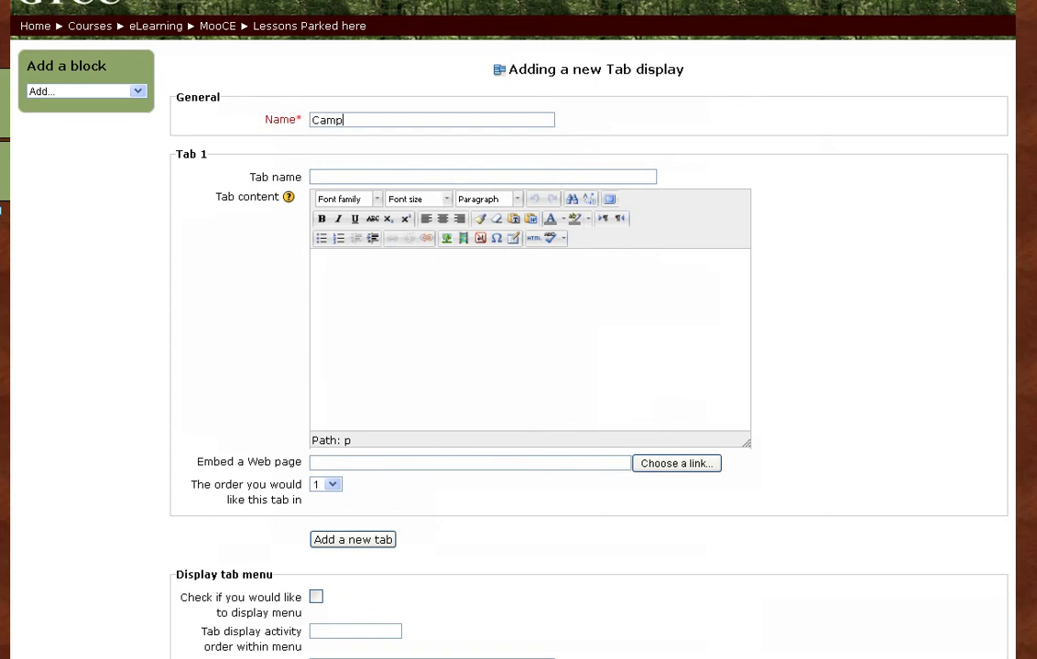
text(ing in the Wilderness)
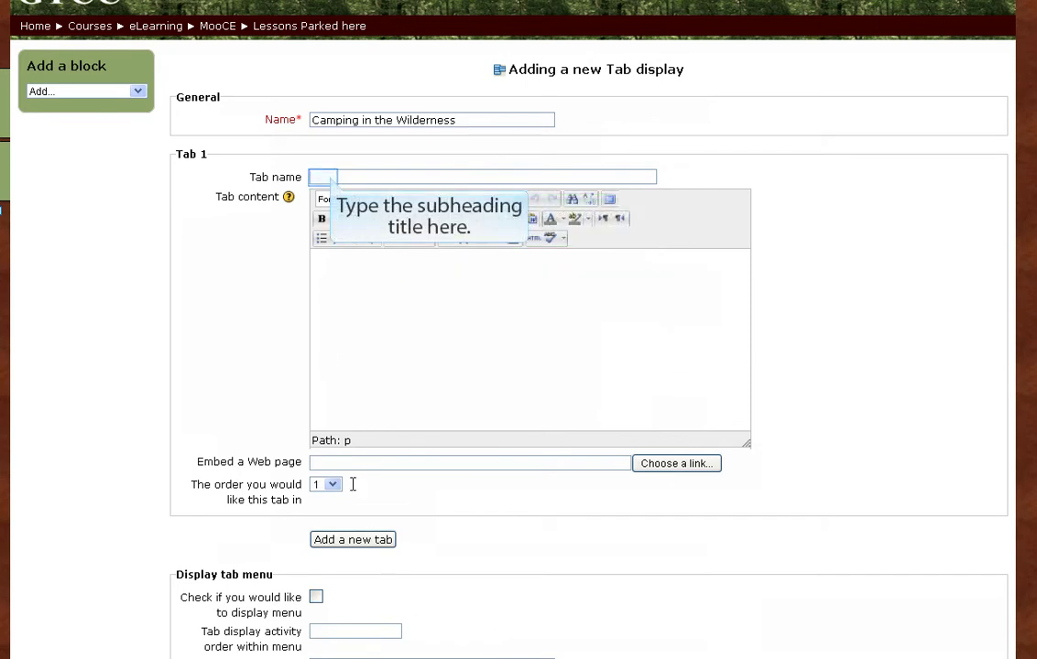
click(323, 177)
text(Choosing a Campsite)
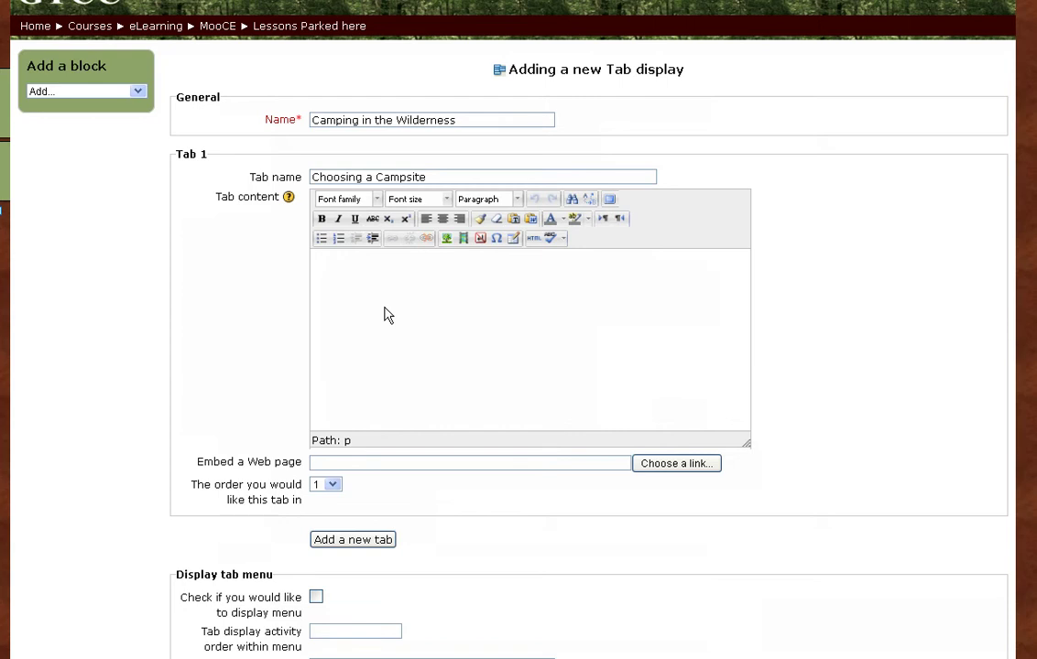
text(Text, images or web link)
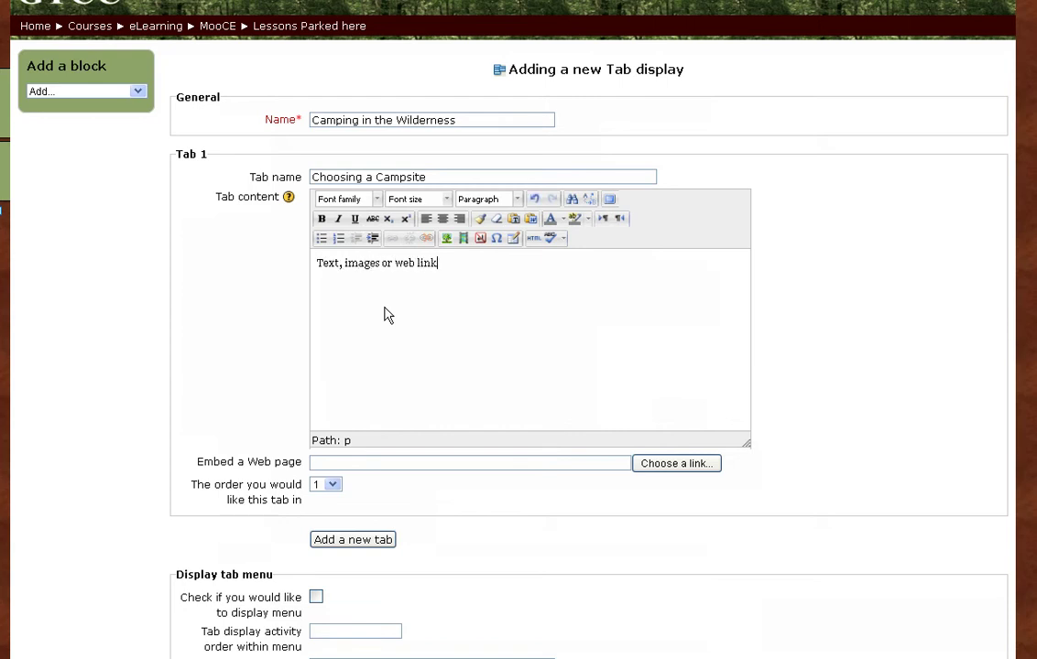
text(s go here.)
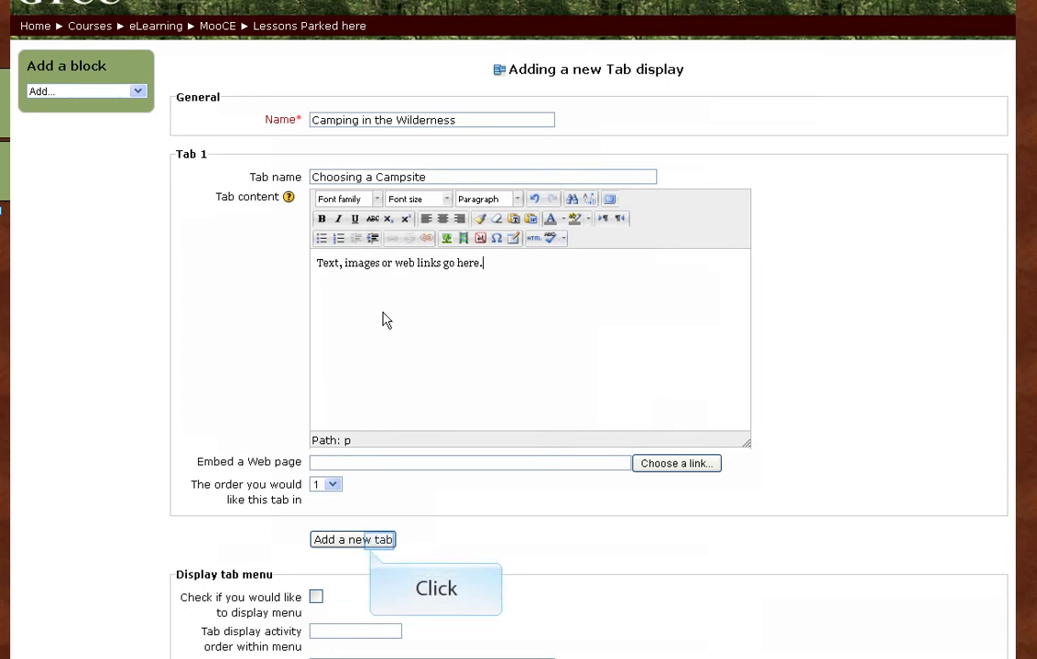
- Add Tab 2 'Setting up your Tent' with content 'Text, images or web links go here.'
click(378, 540)
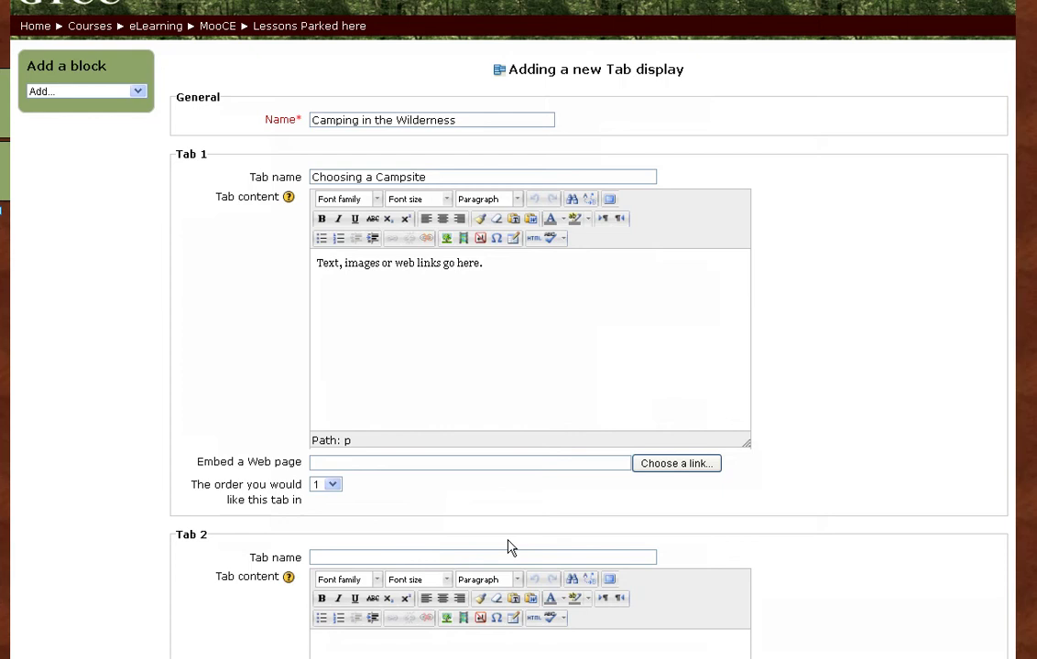
scroll(528, 546, down, 2)
scroll(527, 545, down, 8)
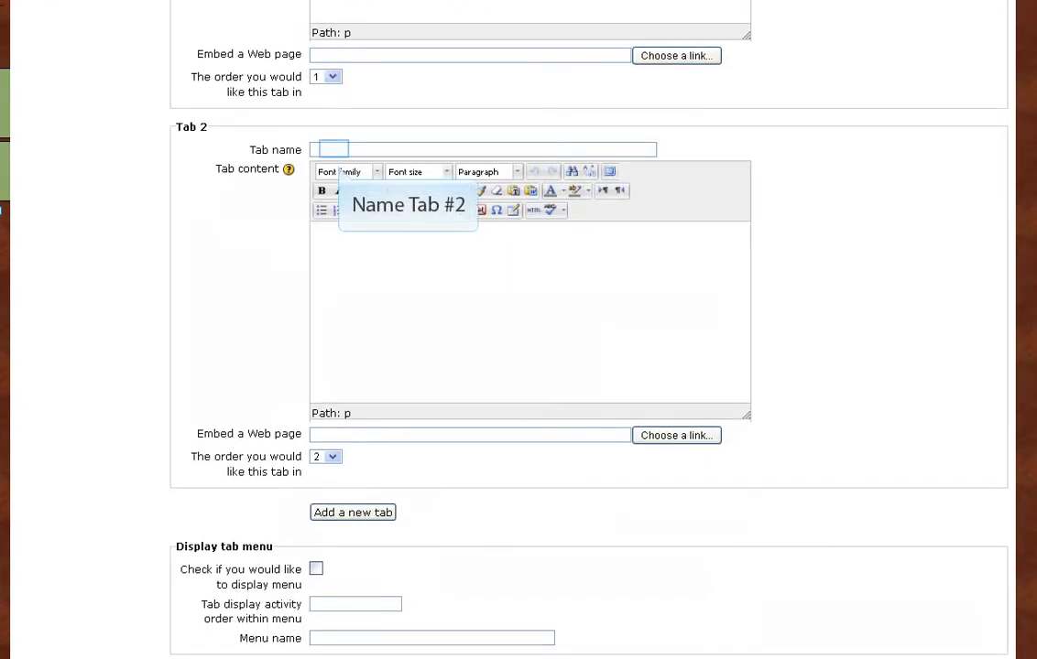
click(333, 148)
text(Setting up your Tent)
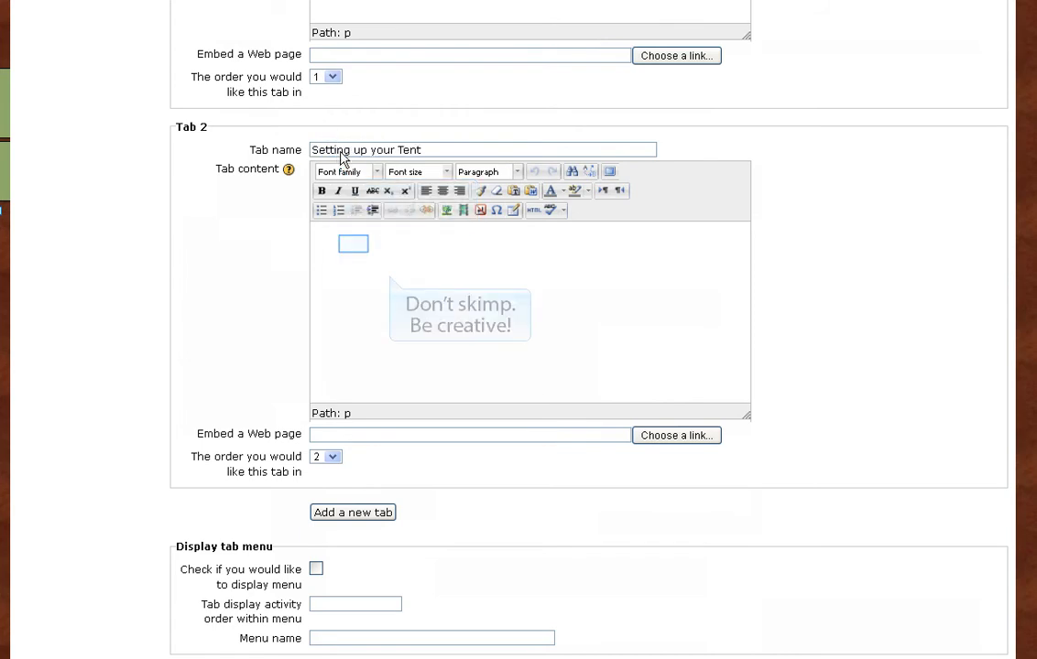
click(355, 250)
text(Text, images)
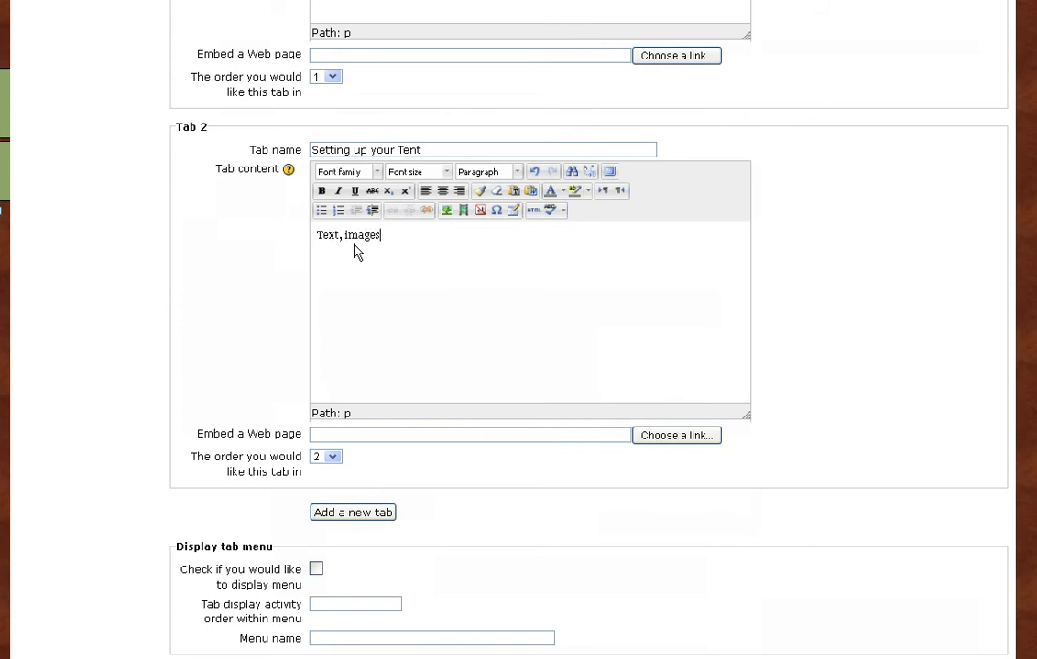
text( or web links go here.)
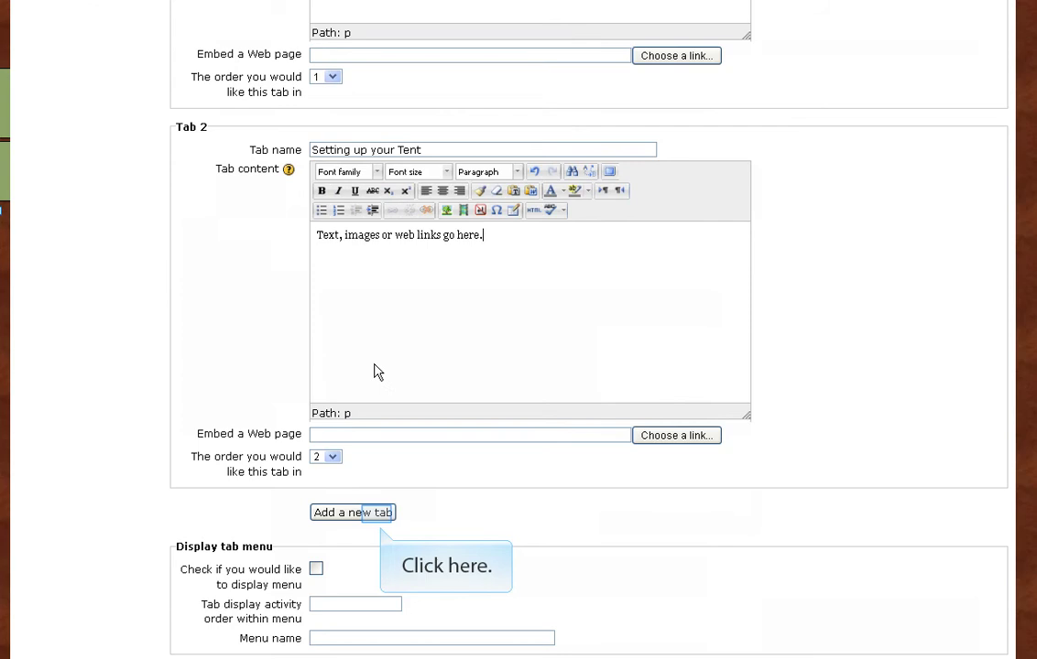
- Add Tab 3 'Tips for Not Getting Eaten by Bears' with the same placeholder content
click(379, 519)
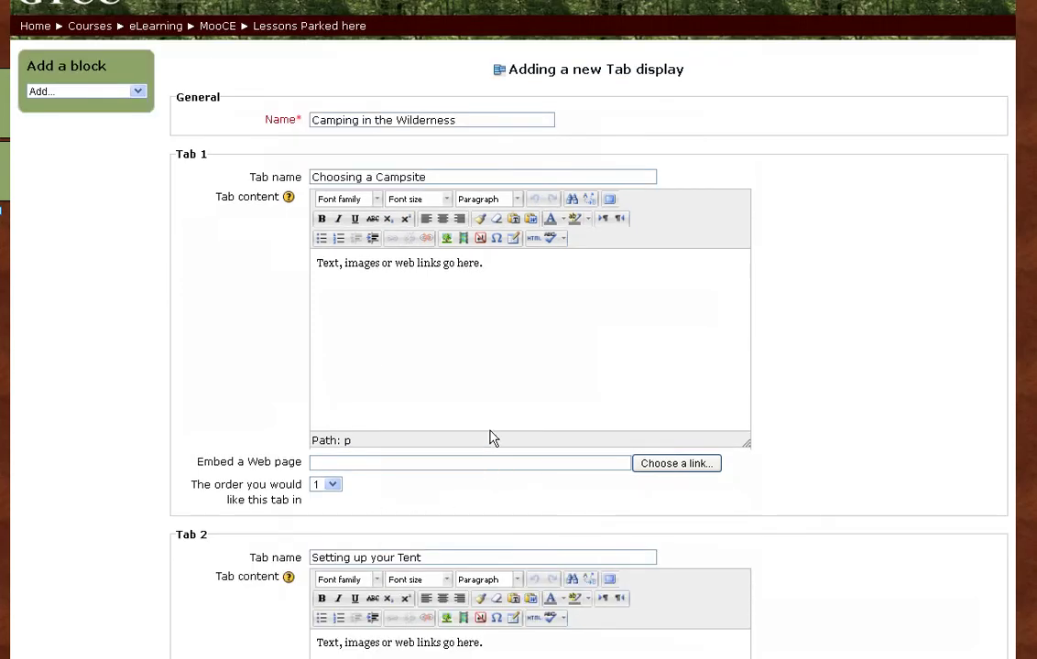
scroll(490, 438, down, 4)
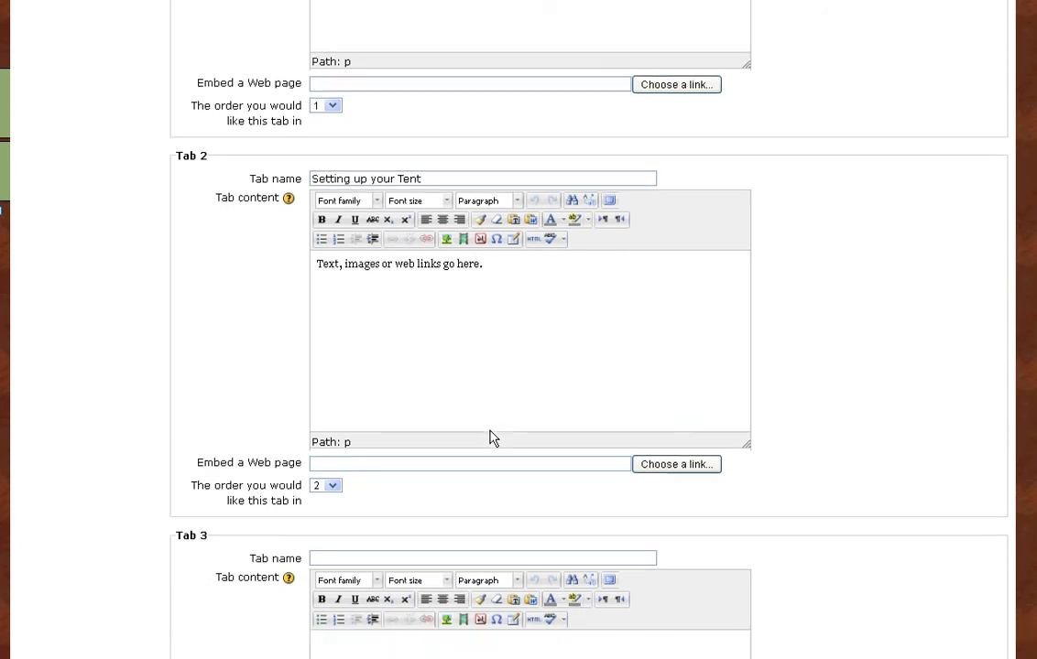
scroll(490, 437, down, 4)
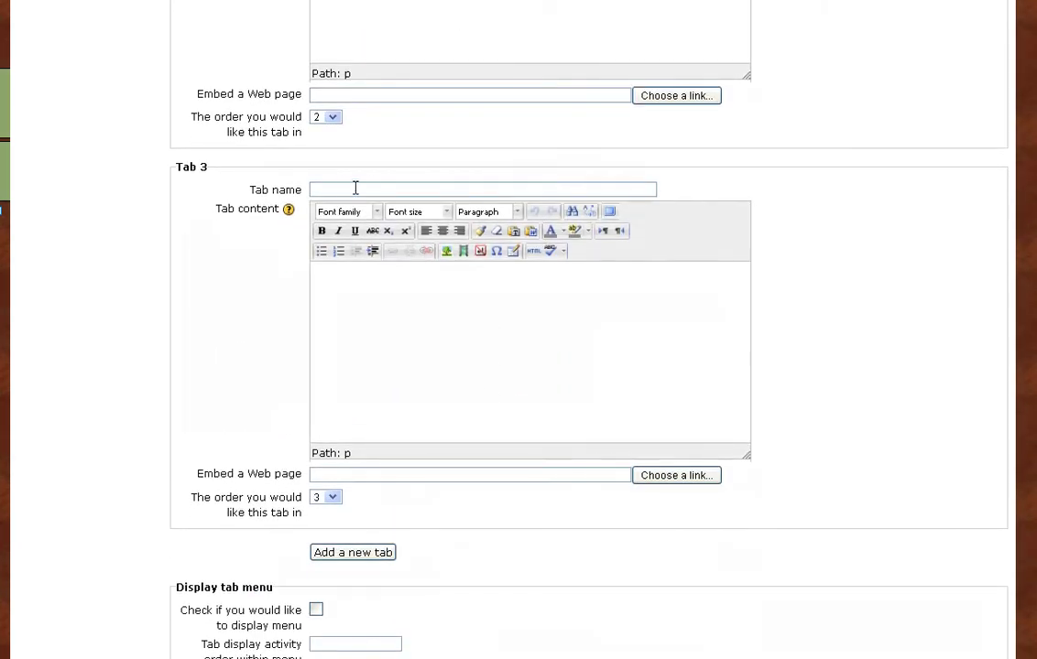
click(355, 189)
text(Tips for Not Getting Eaten by Bears)
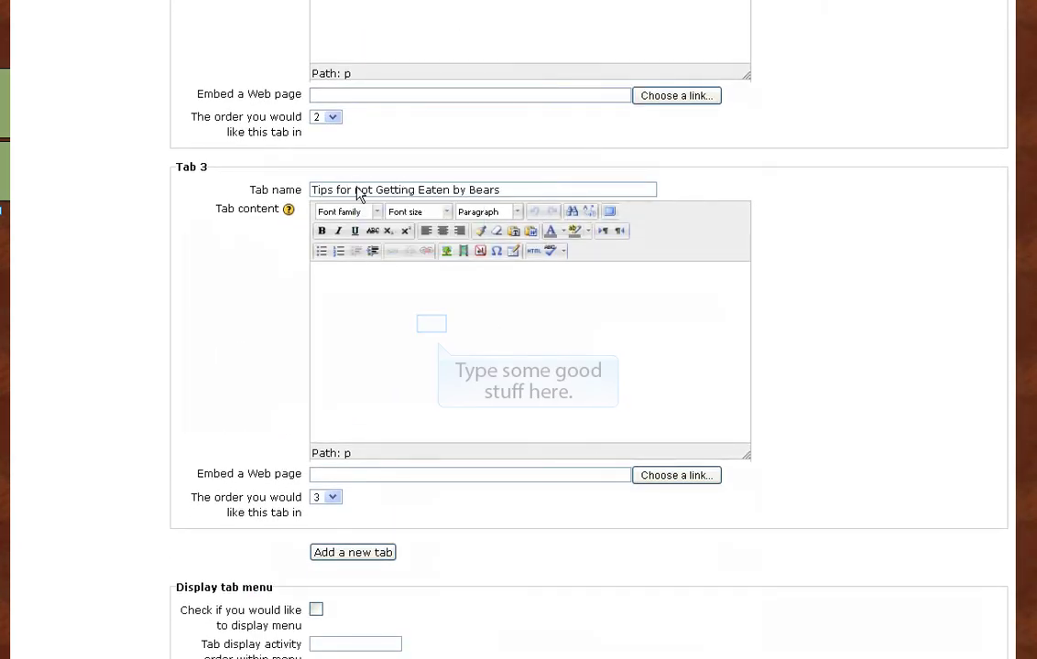
click(431, 325)
text(Text, images or web links g)
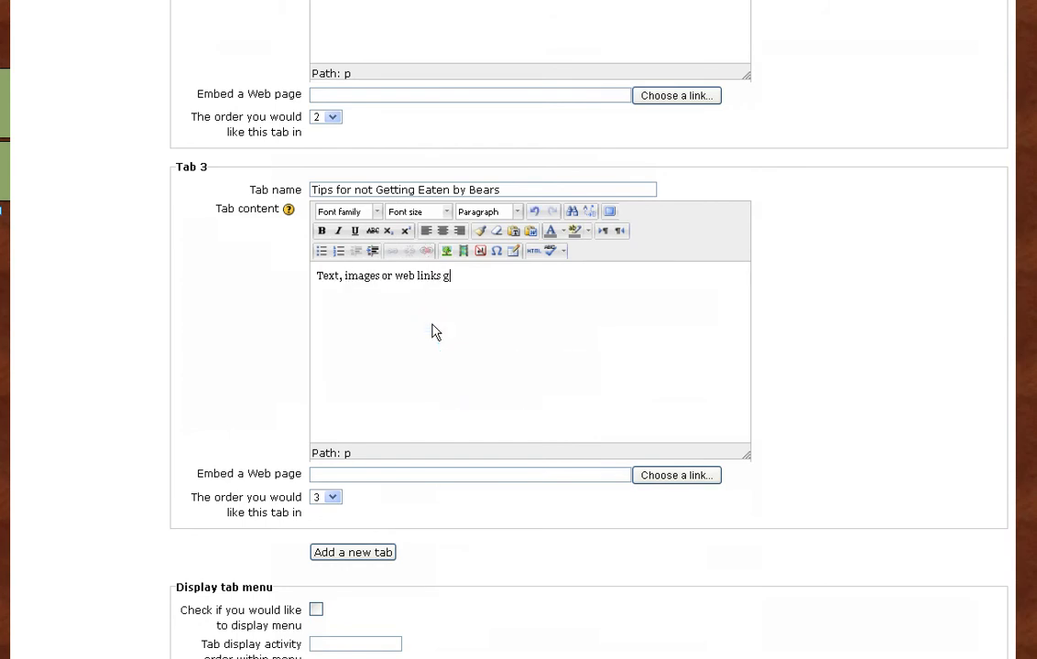
text(o here.)
- Save the 'Camping in the Wilderness' tab display and view its three tabs
scroll(532, 590, down, 5)
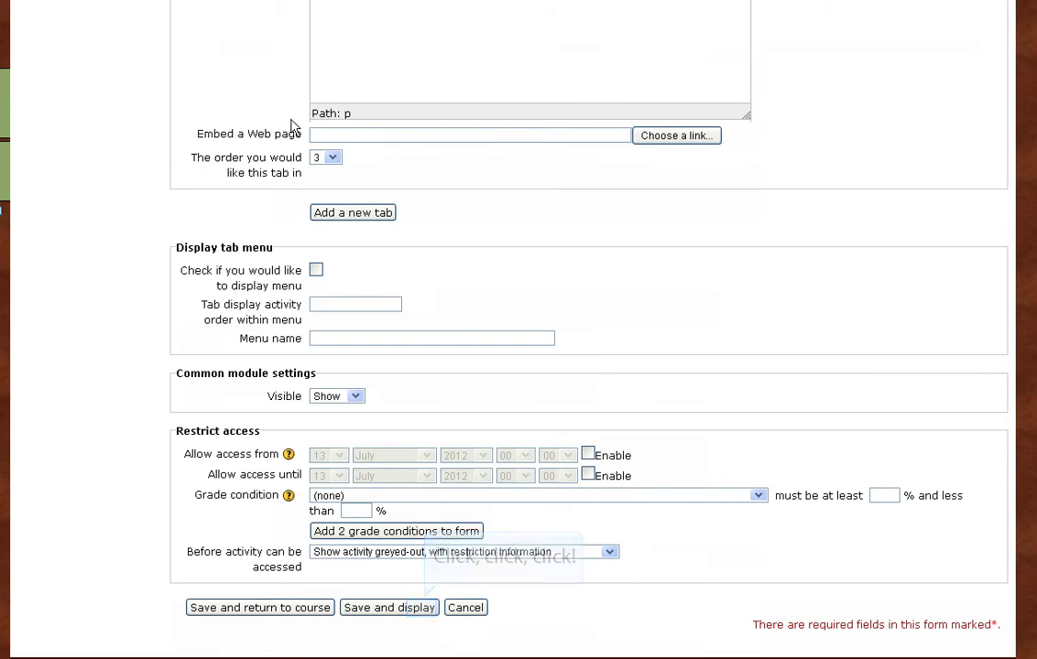
click(388, 608)
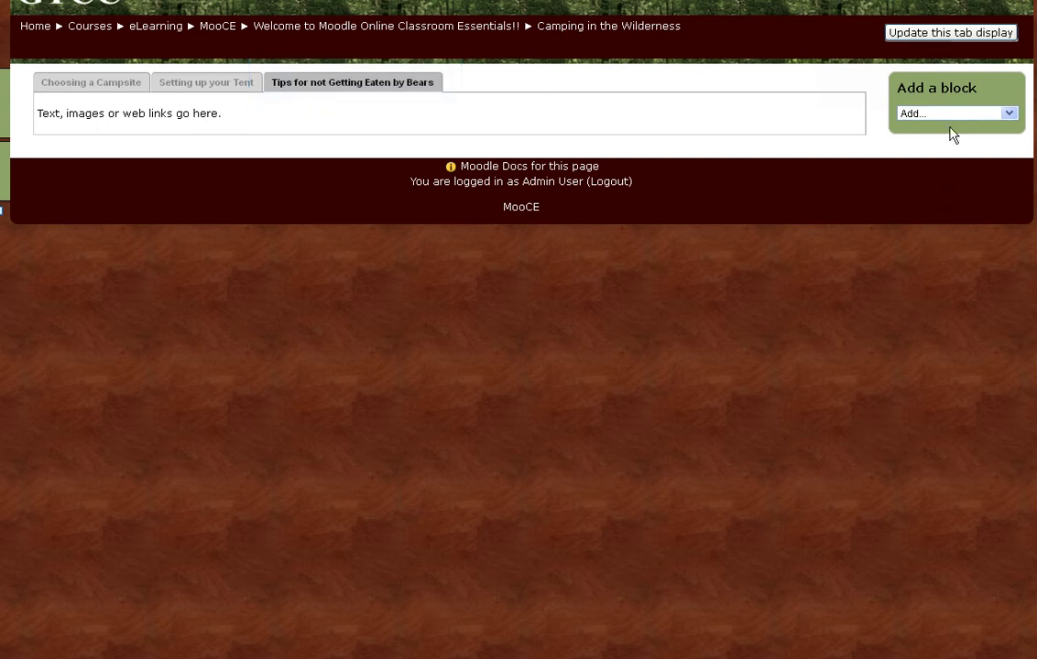
click(955, 34)
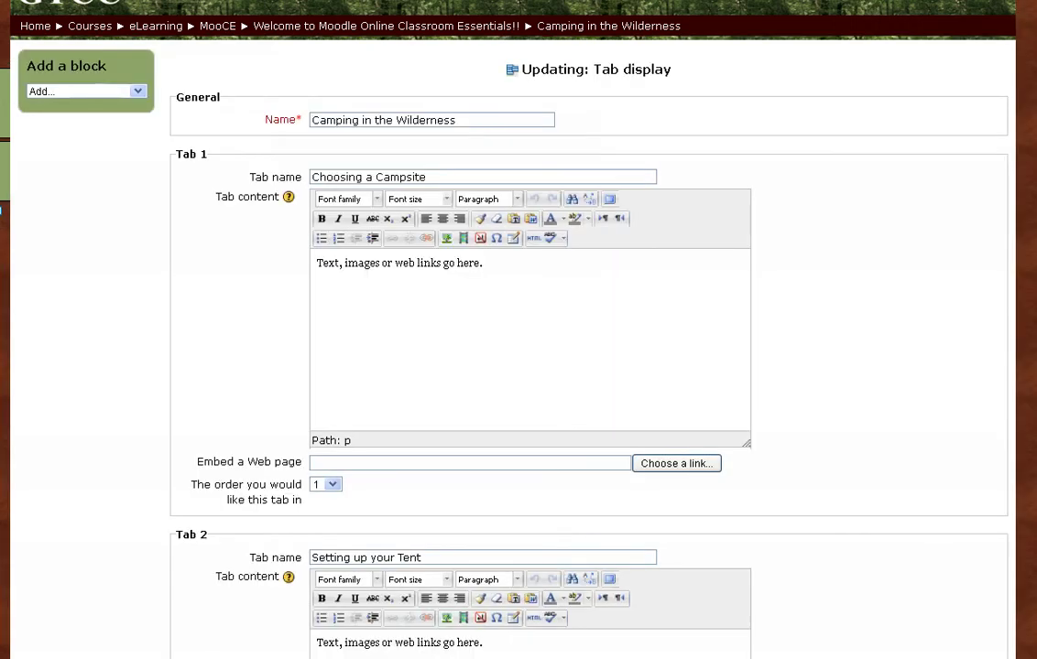